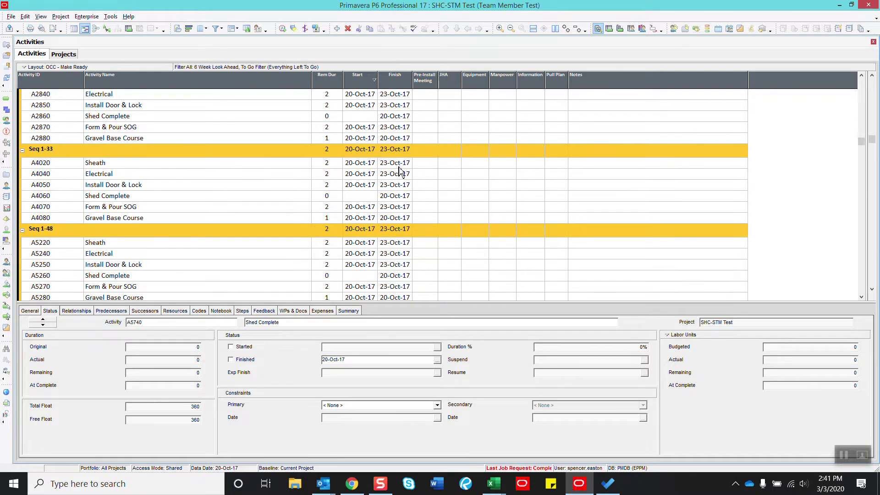
# Examine the available Pre-Install Meeting indicator symbols for activity A2320 Gravel Base Course in Seq 1-21
pyautogui.scroll(4, 401, 172)
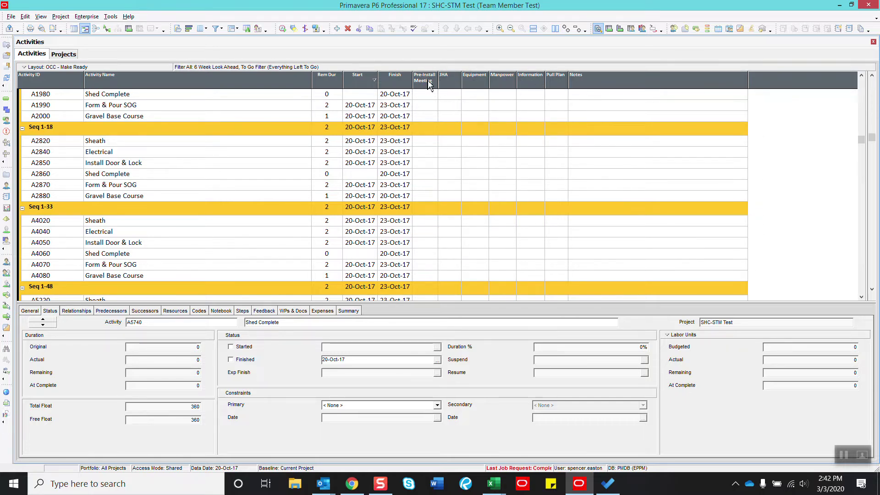
pyautogui.scroll(-7, 535, 154)
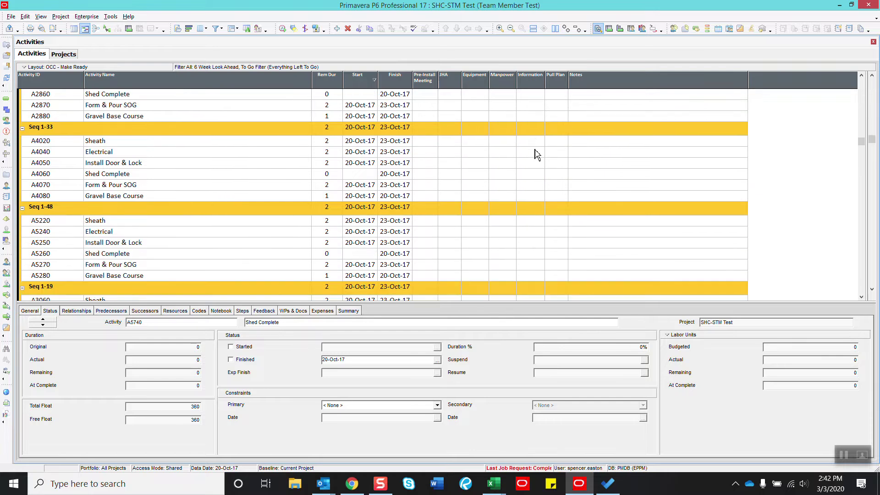
pyautogui.scroll(-10, 536, 154)
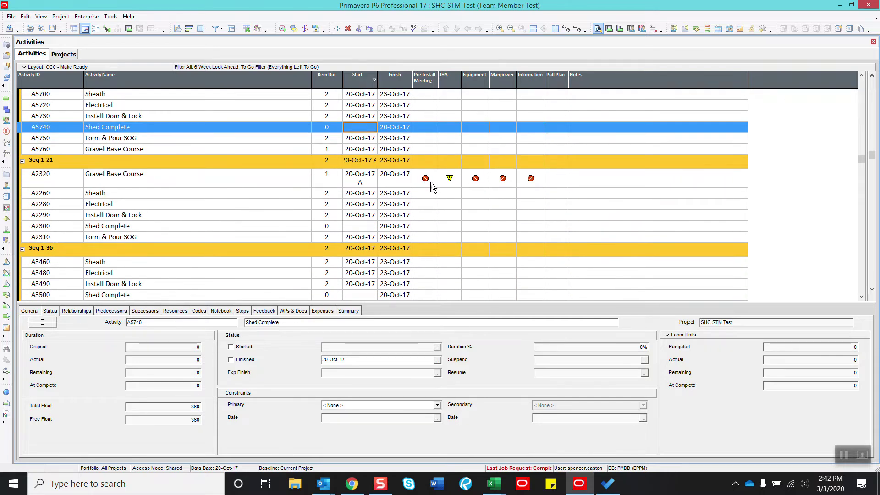
pyautogui.click(427, 179)
pyautogui.click(427, 179)
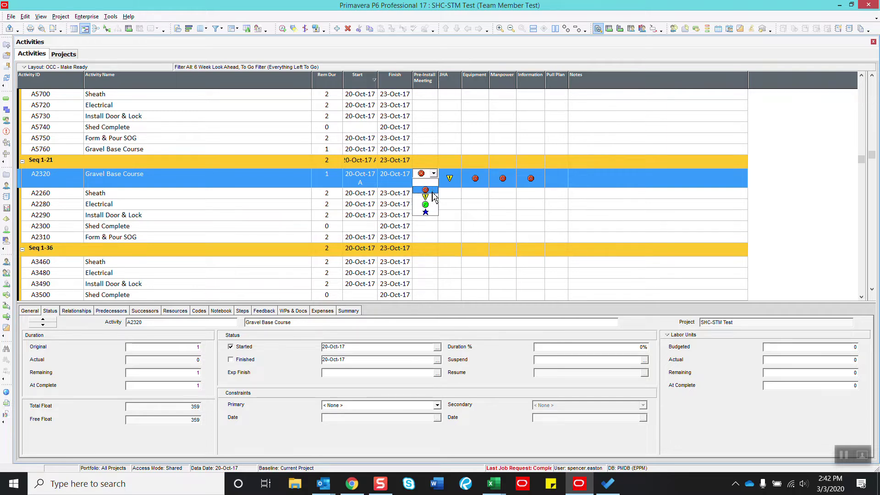
pyautogui.click(470, 202)
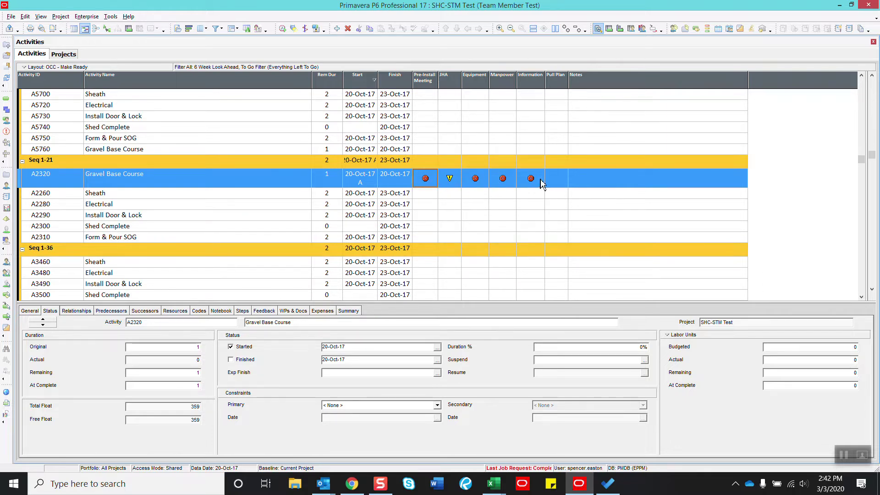
pyautogui.click(474, 142)
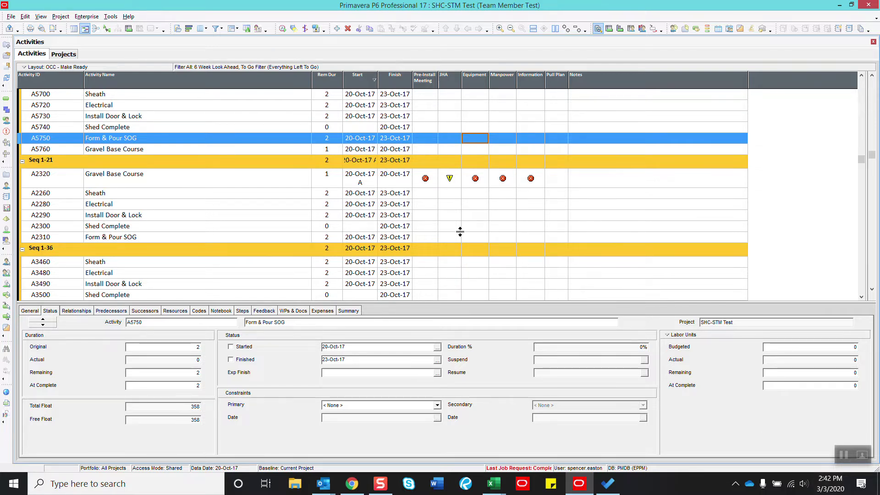
# For activity A2260 Sheath in Seq 1-21, set Pre-Install Meeting to the green check and JHA to the yellow warning
pyautogui.click(104, 194)
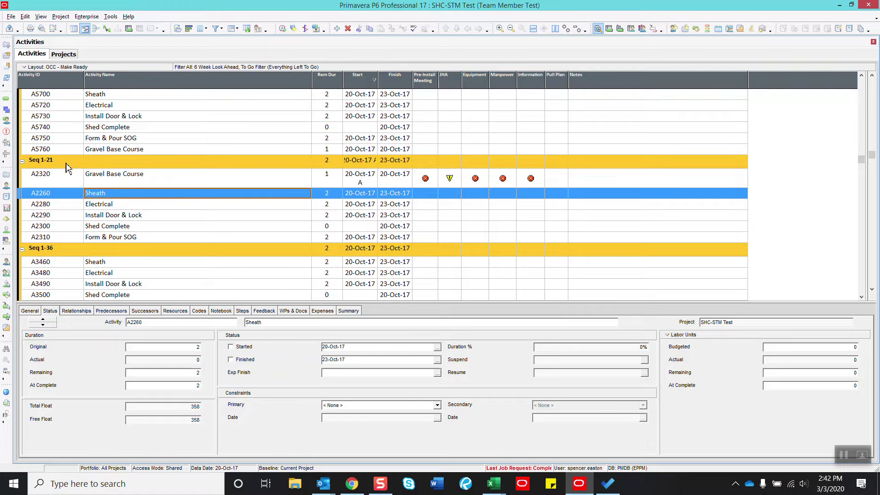
pyautogui.click(433, 194)
pyautogui.click(433, 193)
pyautogui.click(429, 225)
pyautogui.click(455, 196)
pyautogui.click(456, 194)
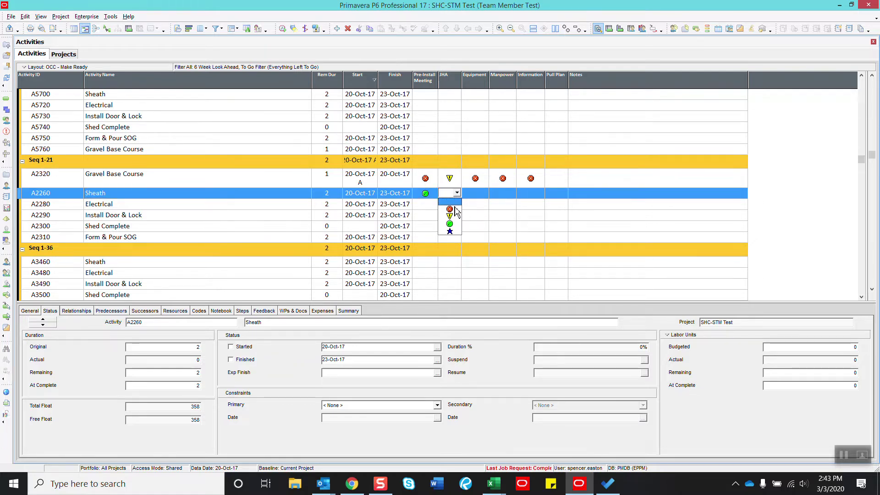
pyautogui.click(457, 216)
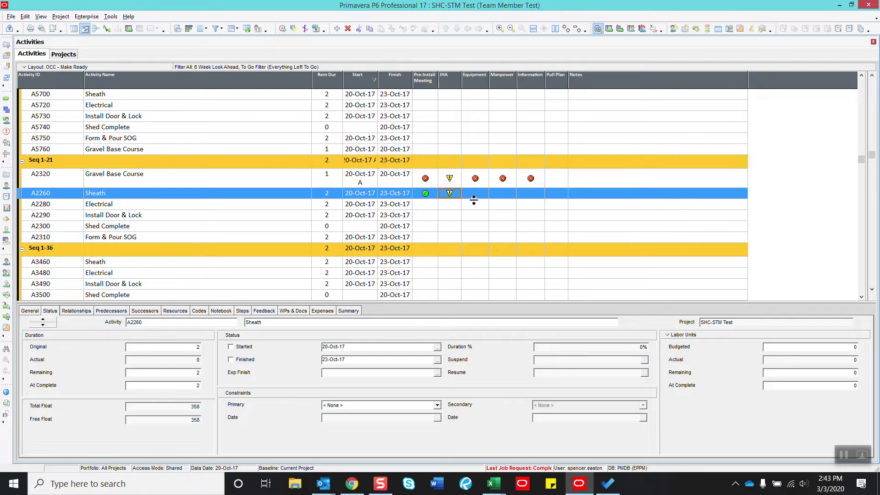
# Set the Equipment, Manpower and Information indicators of activity A2260 Sheath to the green check
pyautogui.click(475, 194)
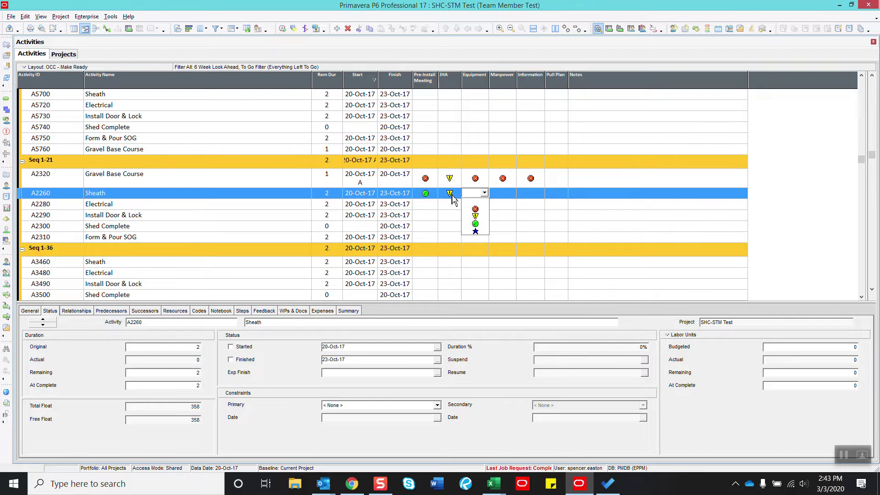
pyautogui.click(480, 224)
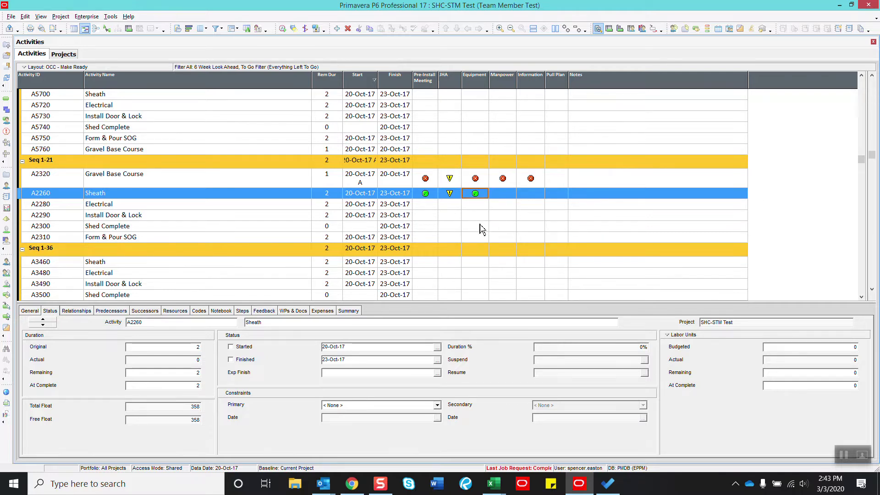
pyautogui.click(504, 194)
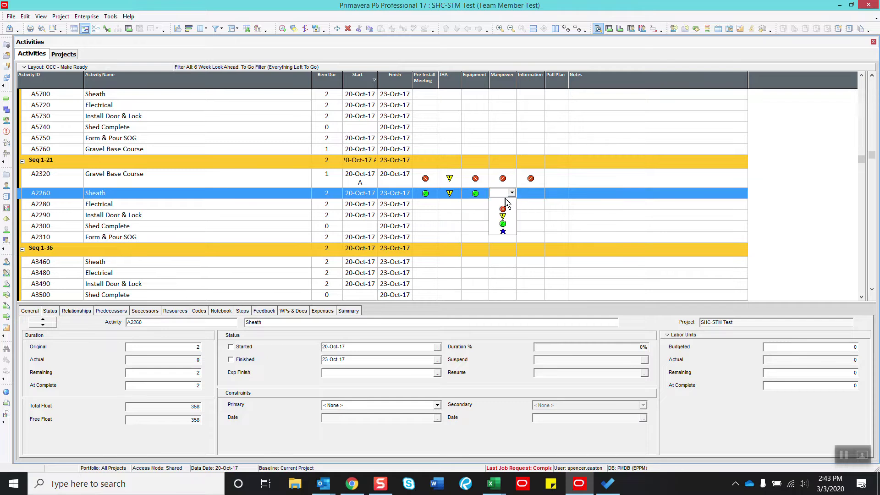
pyautogui.click(504, 224)
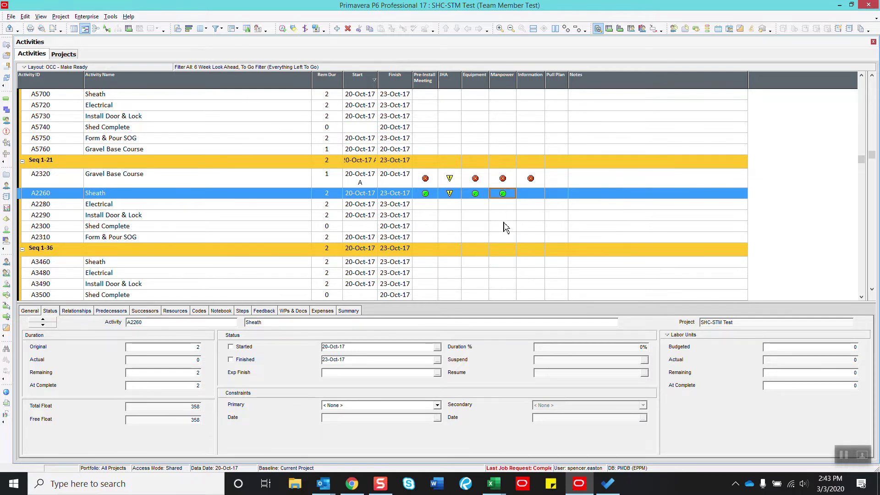
pyautogui.click(531, 198)
pyautogui.click(531, 224)
# Set the Pull Plan indicator of activity A2260 Sheath to the yellow warning
pyautogui.click(560, 196)
pyautogui.click(560, 225)
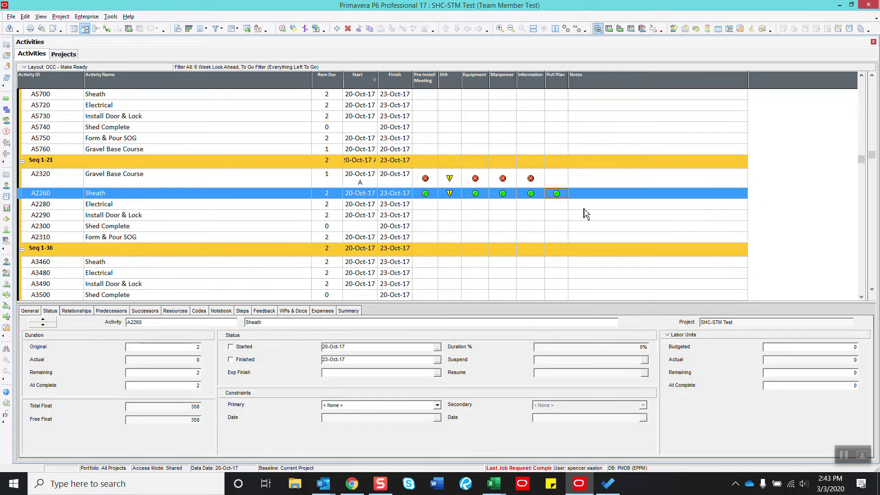
pyautogui.click(554, 197)
pyautogui.click(559, 216)
# Set the Pull Plan indicator of activity A2320 Gravel Base Course to the yellow warning
pyautogui.click(553, 182)
pyautogui.click(560, 217)
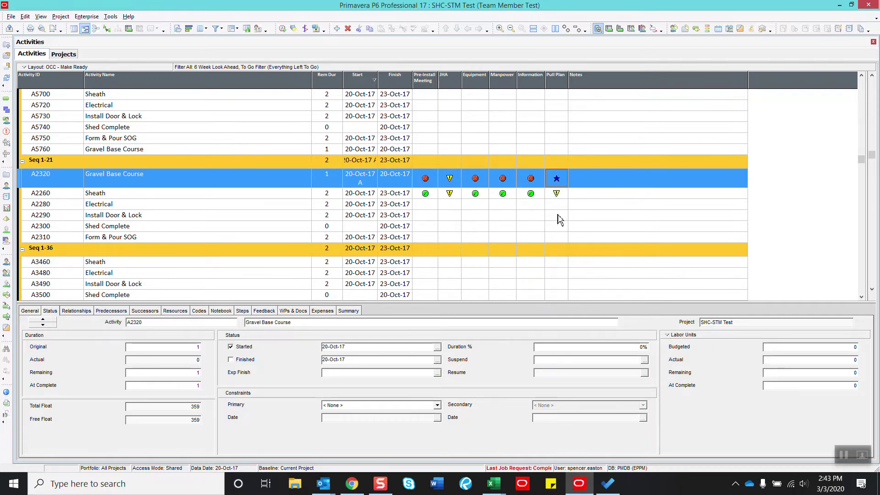
pyautogui.click(581, 207)
pyautogui.click(557, 180)
pyautogui.click(563, 174)
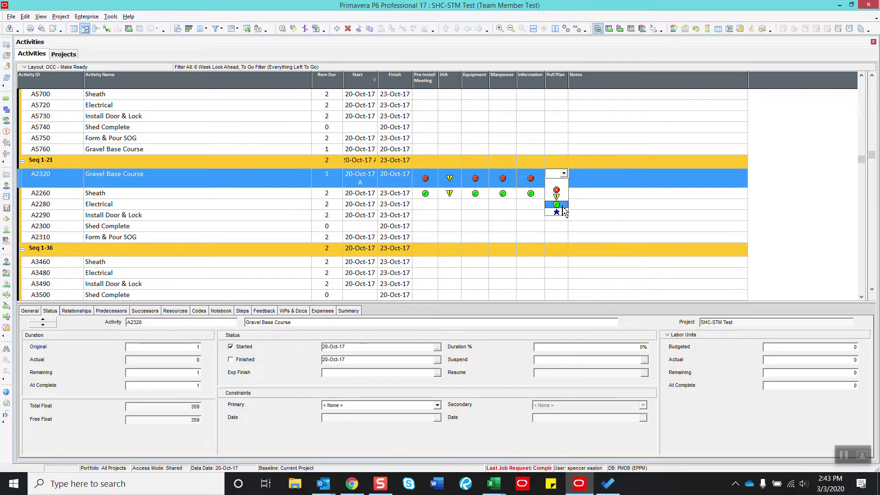
pyautogui.click(559, 196)
pyautogui.click(585, 206)
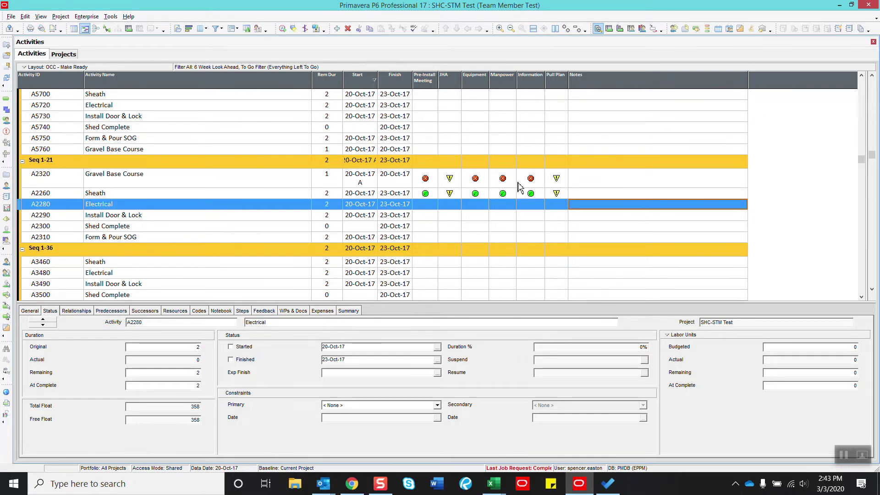
pyautogui.click(427, 194)
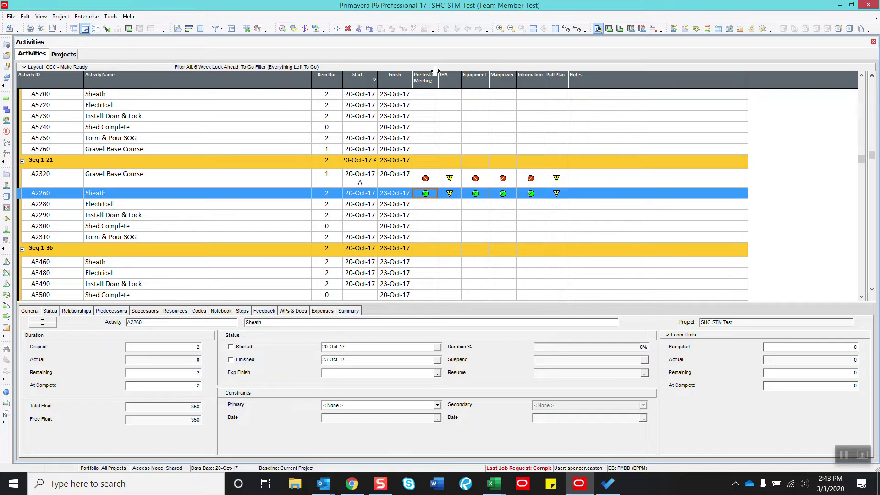
pyautogui.click(428, 181)
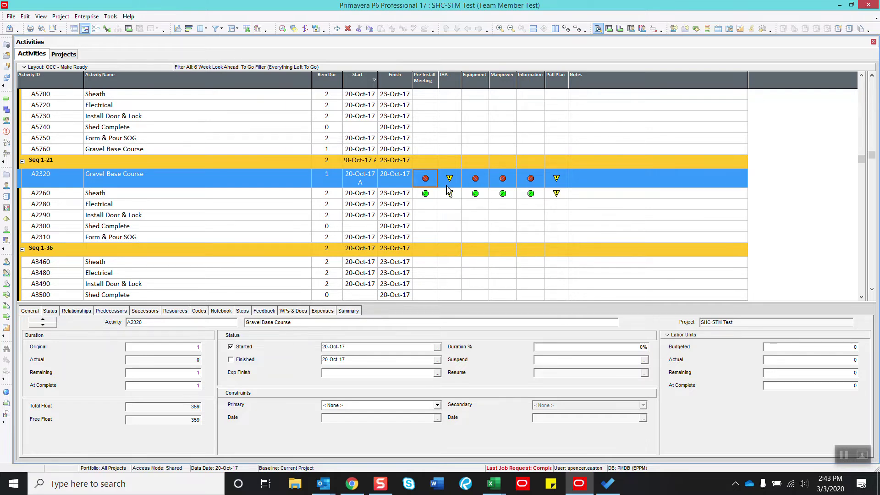
pyautogui.click(482, 181)
pyautogui.click(479, 205)
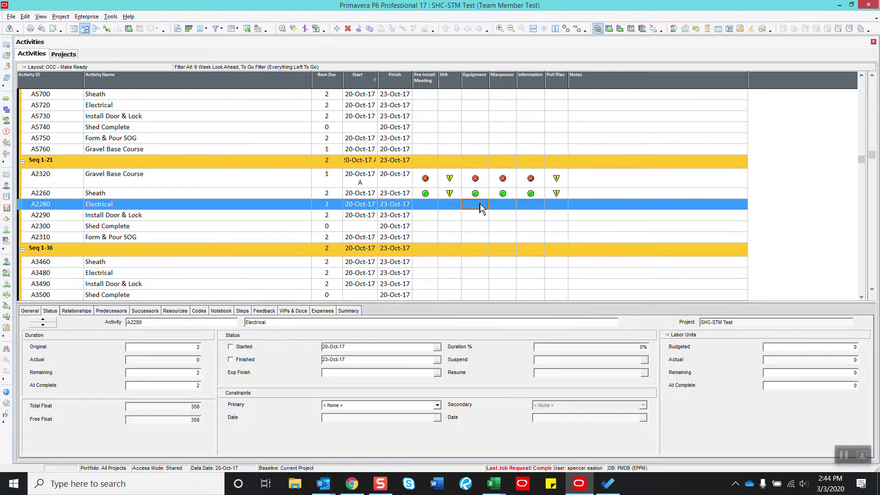
pyautogui.click(478, 182)
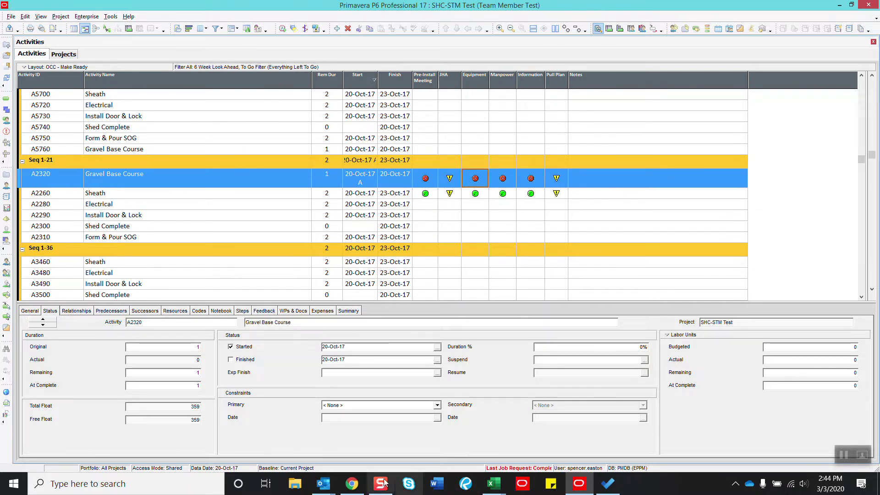
# Switch to P6 Team Member in Chrome and select activity A8250 New test activity 1
pyautogui.click(352, 484)
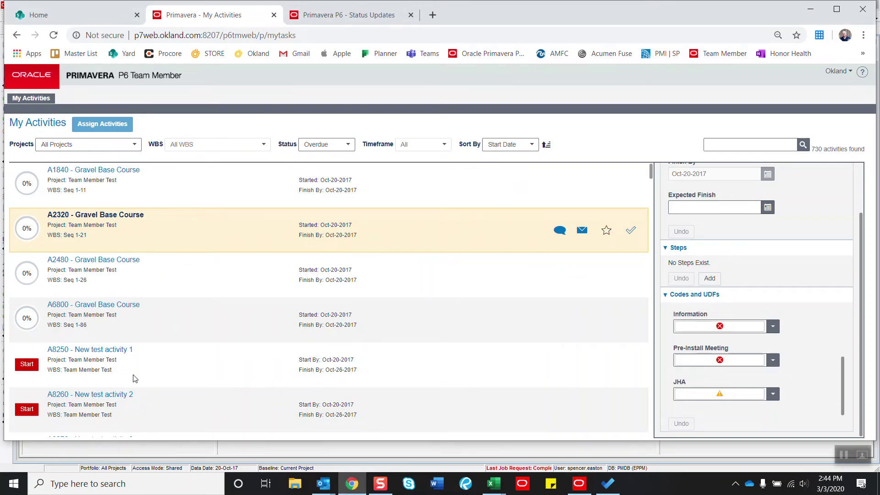
pyautogui.click(153, 361)
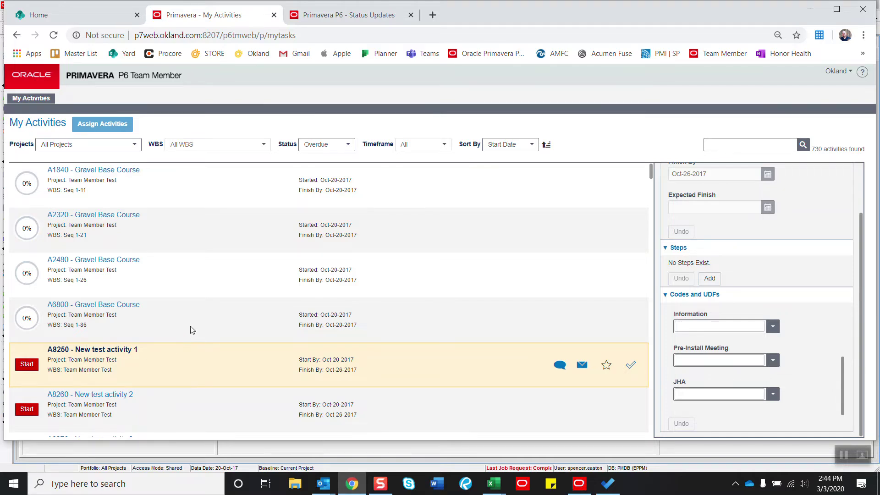
pyautogui.scroll(-3, 192, 330)
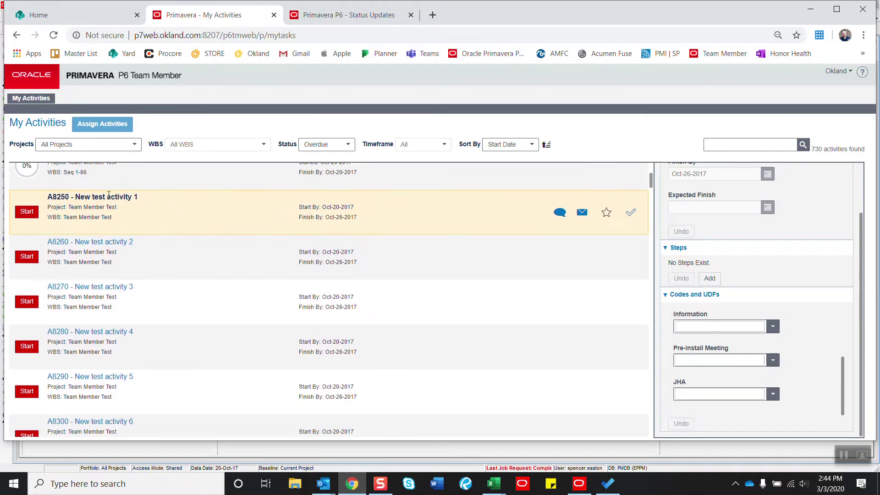
pyautogui.moveTo(78, 195); pyautogui.dragTo(146, 198)
pyautogui.click(129, 207)
pyautogui.moveTo(76, 194); pyautogui.dragTo(150, 201)
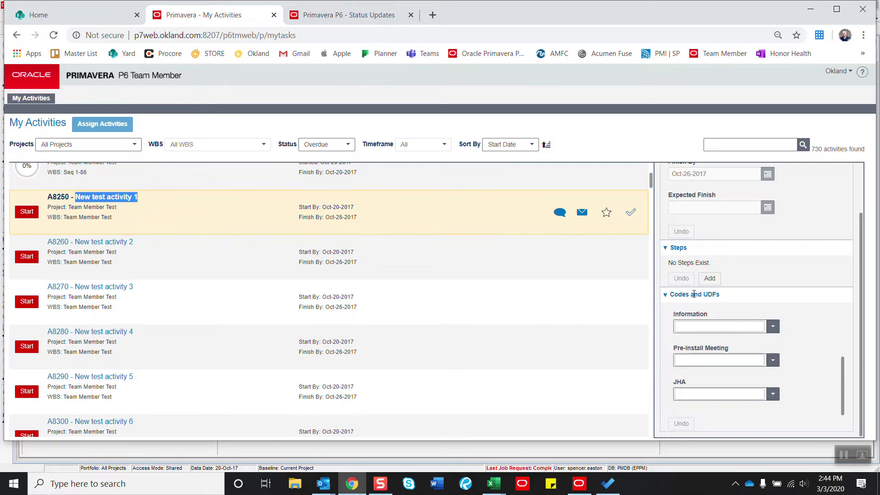
# Set the Equipment and Manpower codes of activity A8250 to the green check
pyautogui.scroll(3, 726, 325)
pyautogui.scroll(-1, 720, 344)
pyautogui.scroll(1, 717, 342)
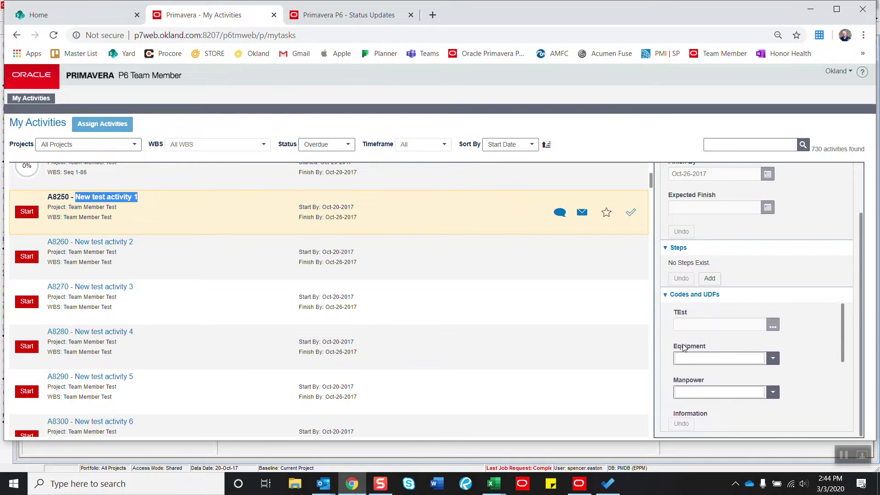
pyautogui.click(773, 360)
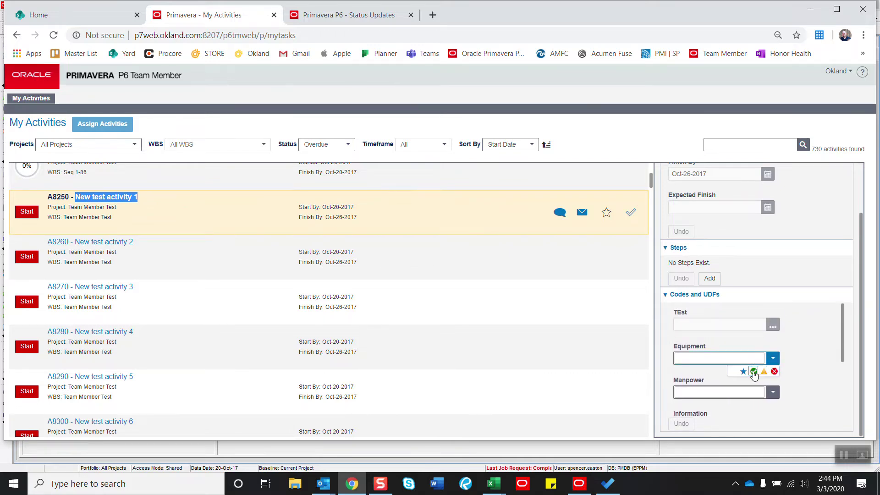
pyautogui.click(754, 372)
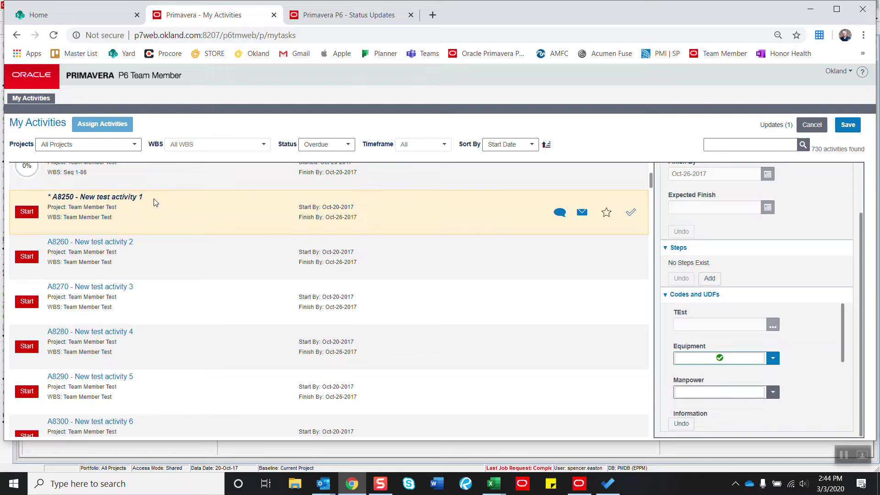
pyautogui.click(773, 392)
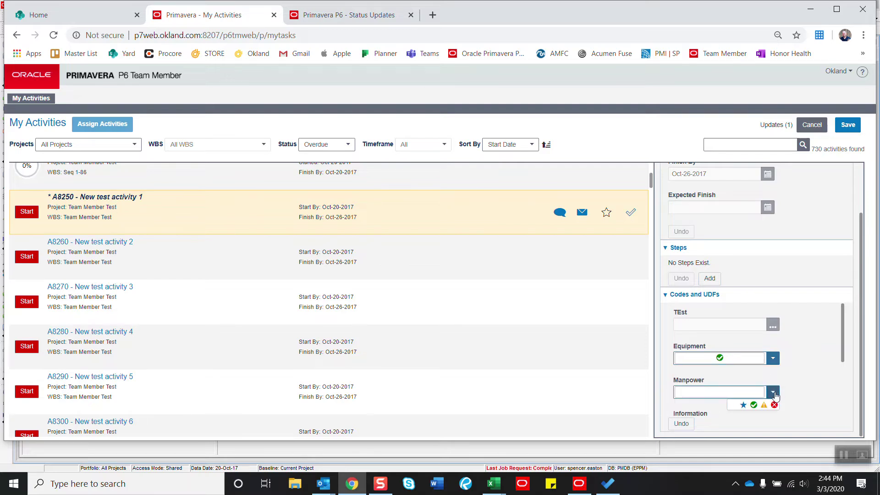
pyautogui.click(754, 403)
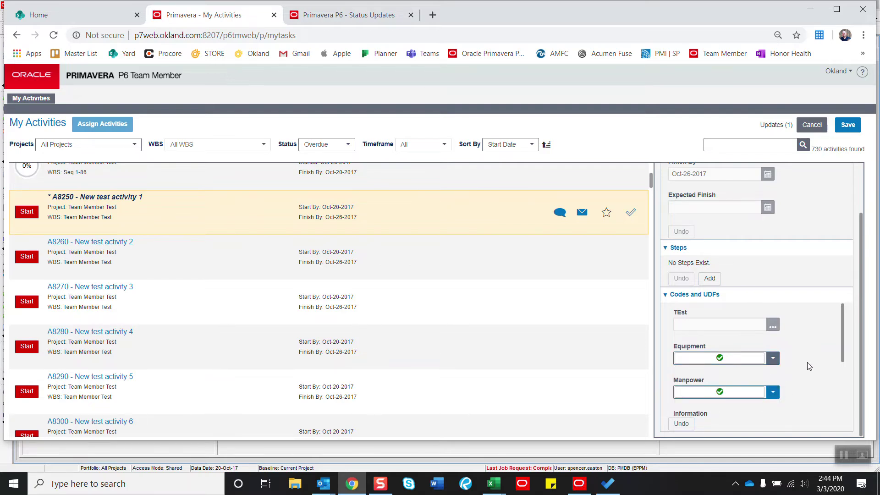
# For activity A8250, set Pre-Install Meeting to the green check, JHA to the yellow warning and Information to the red X
pyautogui.scroll(-2, 797, 364)
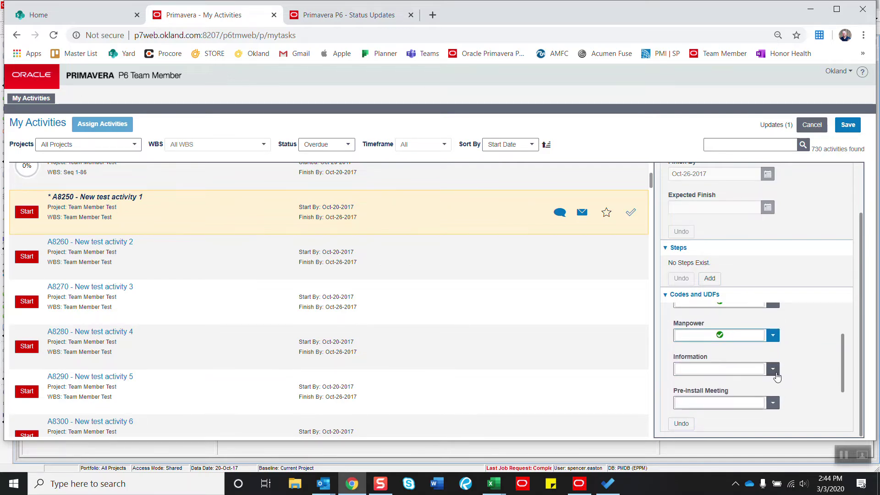
pyautogui.scroll(-2, 777, 377)
pyautogui.click(773, 360)
pyautogui.click(754, 374)
pyautogui.click(773, 395)
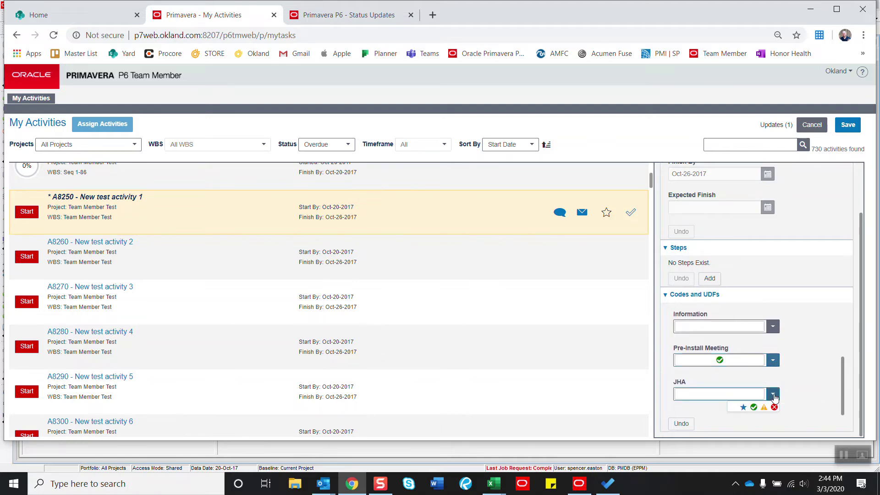
pyautogui.click(745, 408)
pyautogui.click(773, 327)
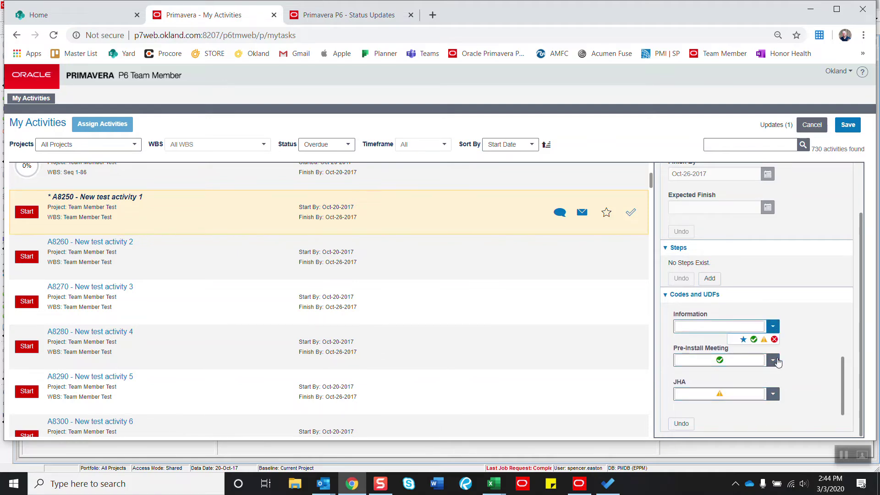
pyautogui.click(772, 339)
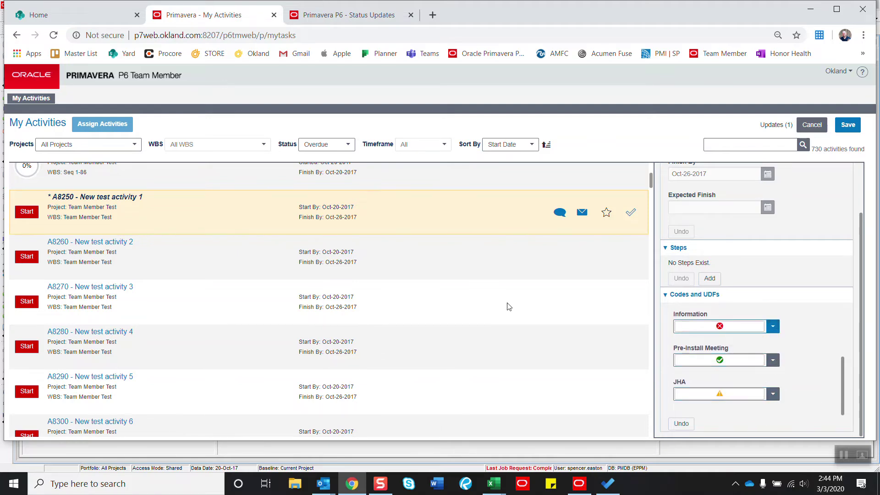
# Review activities A8260 New test activity 2 and A1840 Gravel Base Course, and save the pending activity update
pyautogui.click(136, 256)
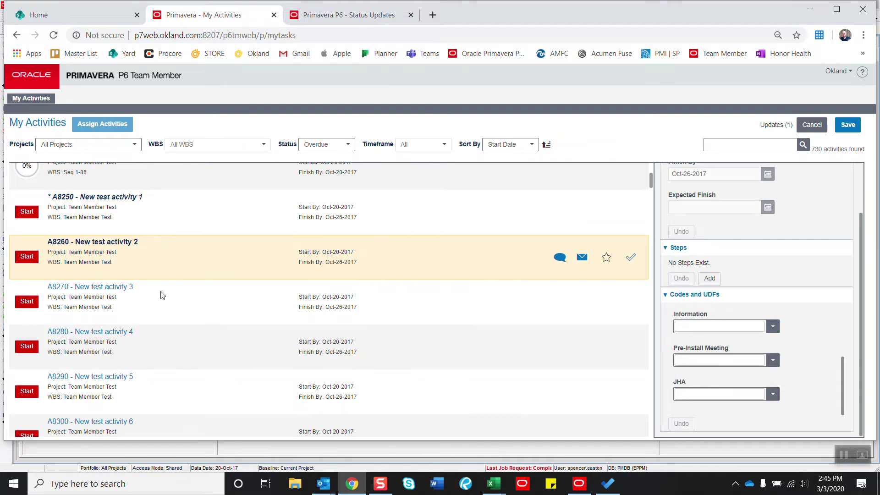
pyautogui.scroll(3, 388, 345)
pyautogui.scroll(2, 660, 178)
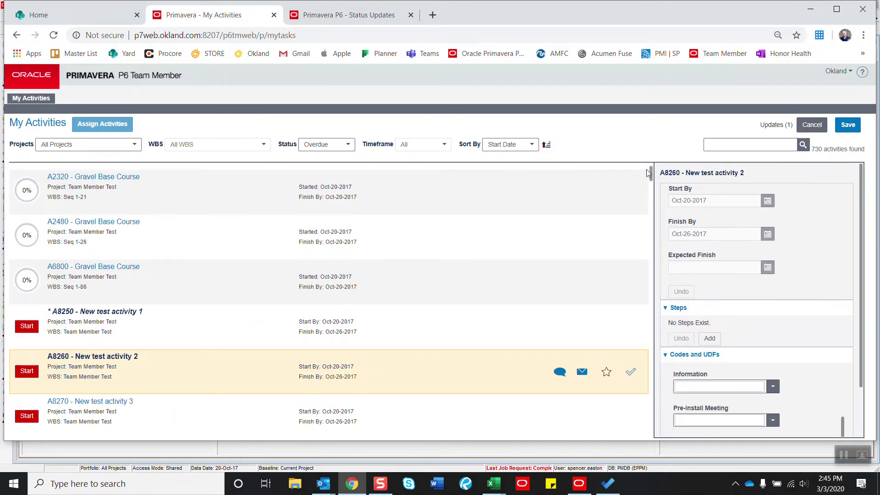
pyautogui.moveTo(652, 176); pyautogui.dragTo(641, 414)
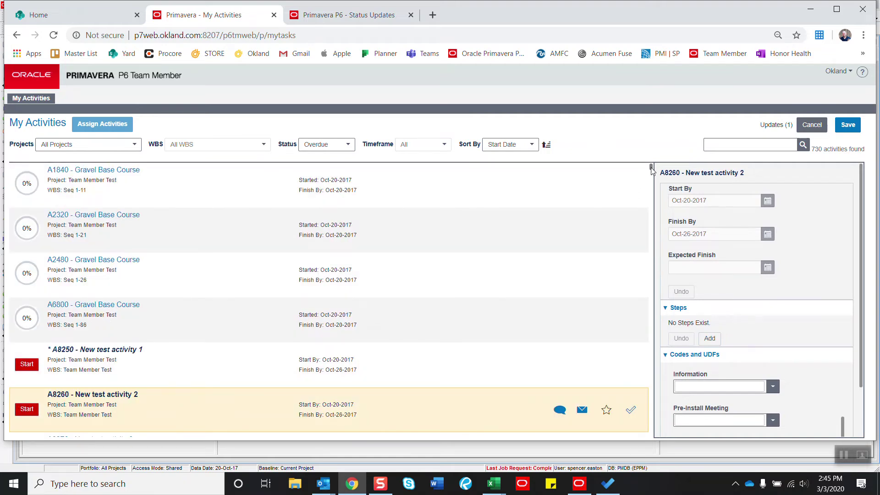
pyautogui.click(573, 198)
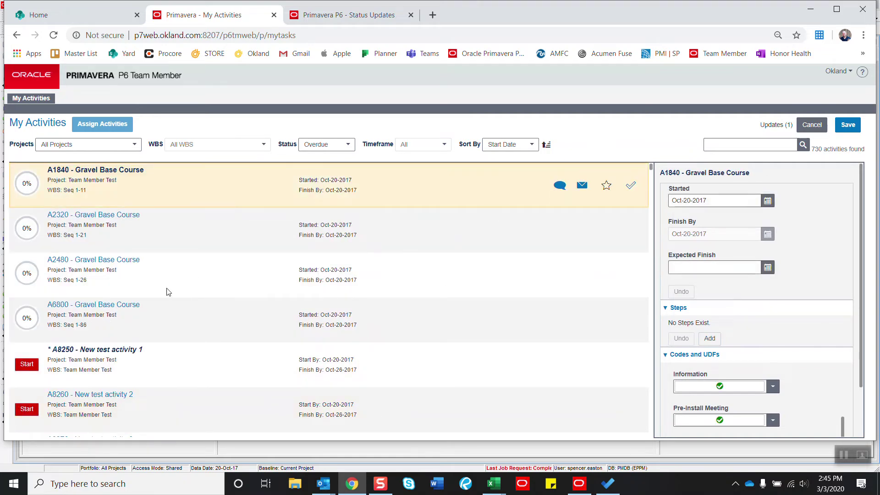
pyautogui.click(126, 406)
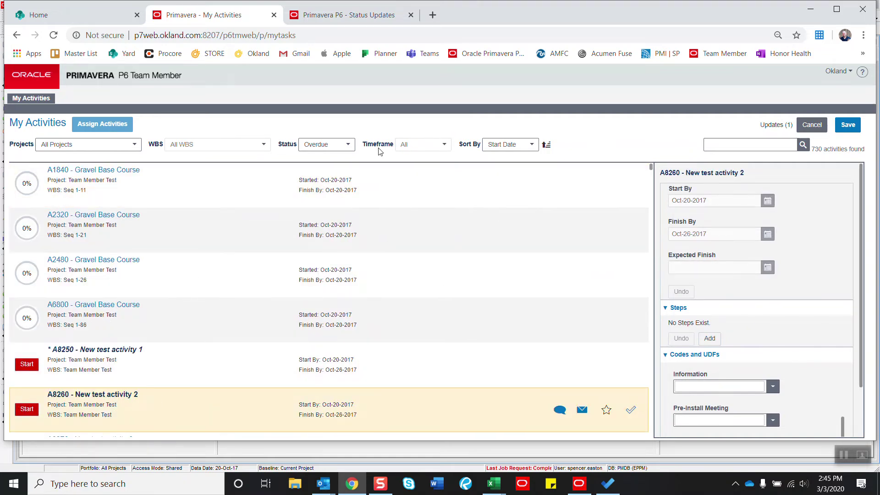
pyautogui.click(848, 123)
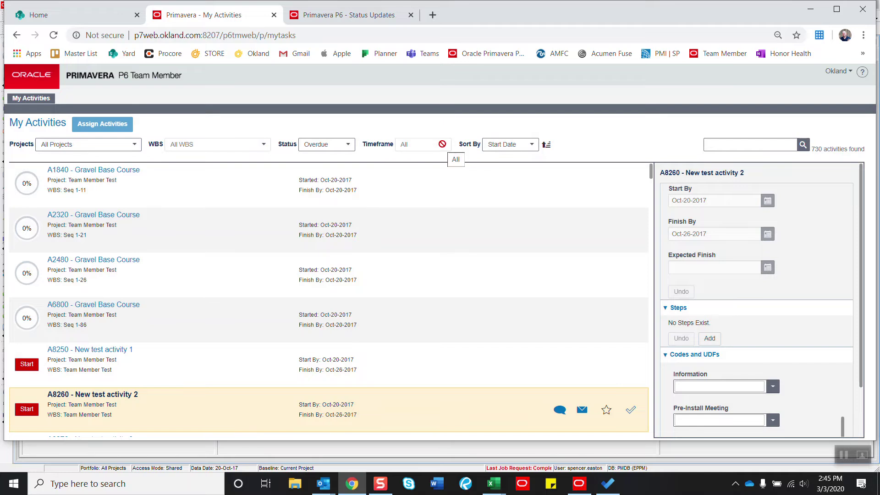
# Filter the activity list to activities with the Active status
pyautogui.click(340, 145)
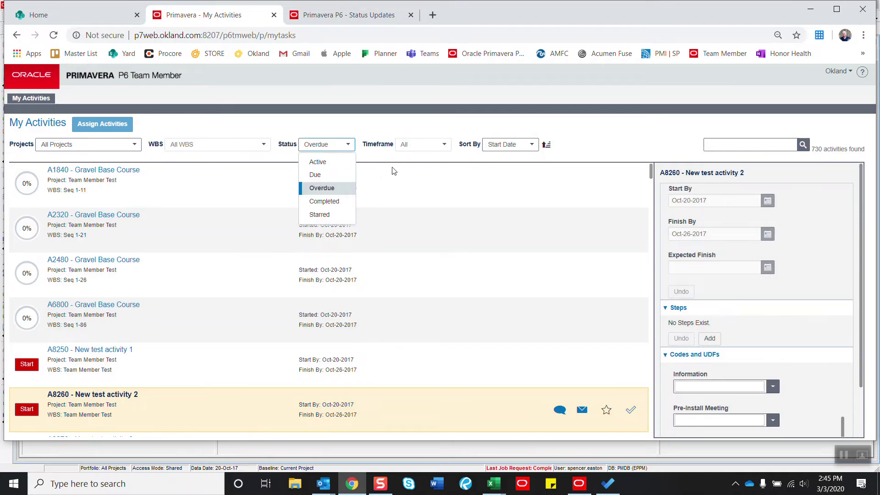
pyautogui.click(418, 133)
pyautogui.click(337, 145)
pyautogui.click(352, 161)
# Filter the activities by timeframe, trying This Month and Next Month before settling on In Next 2 Months
pyautogui.click(449, 149)
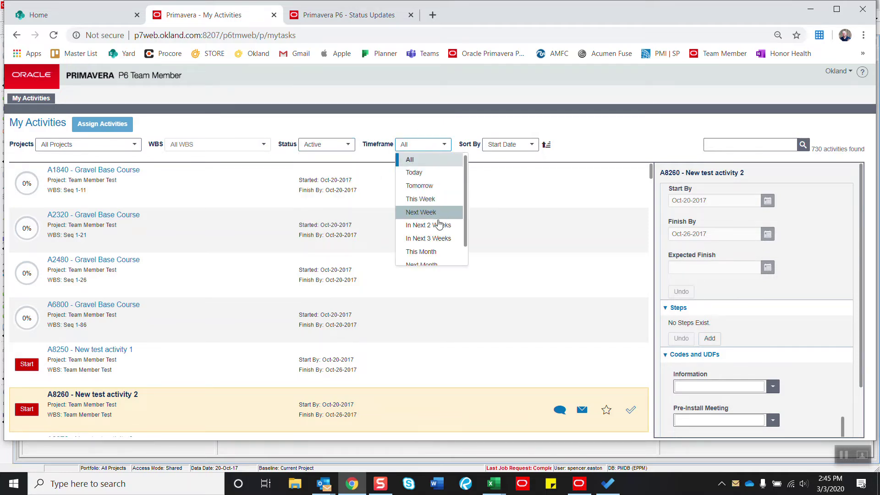
pyautogui.click(439, 253)
pyautogui.click(444, 145)
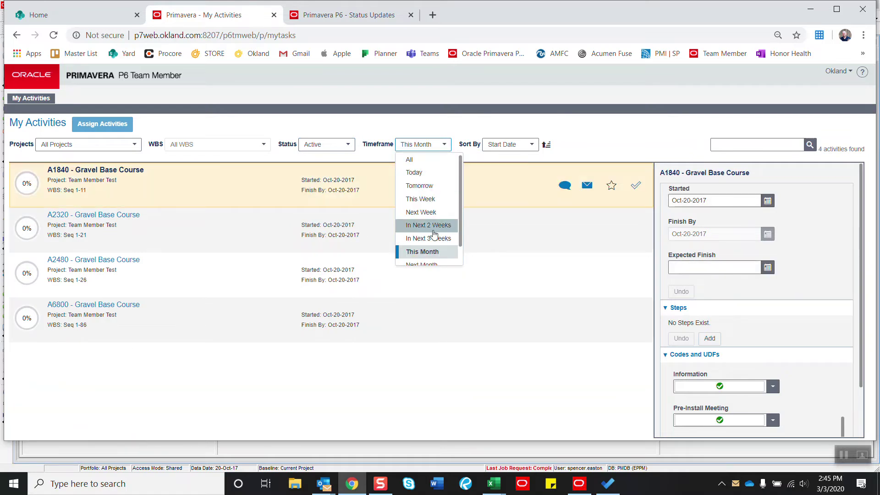
pyautogui.click(433, 265)
pyautogui.click(443, 146)
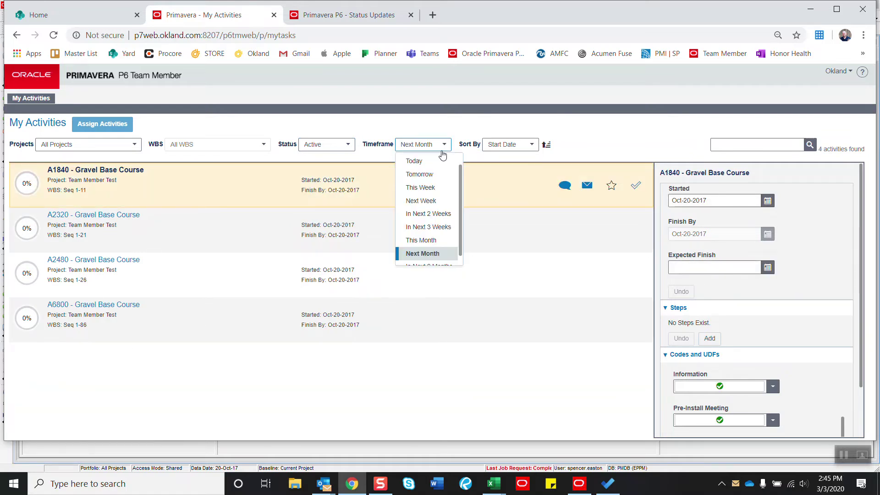
pyautogui.click(430, 257)
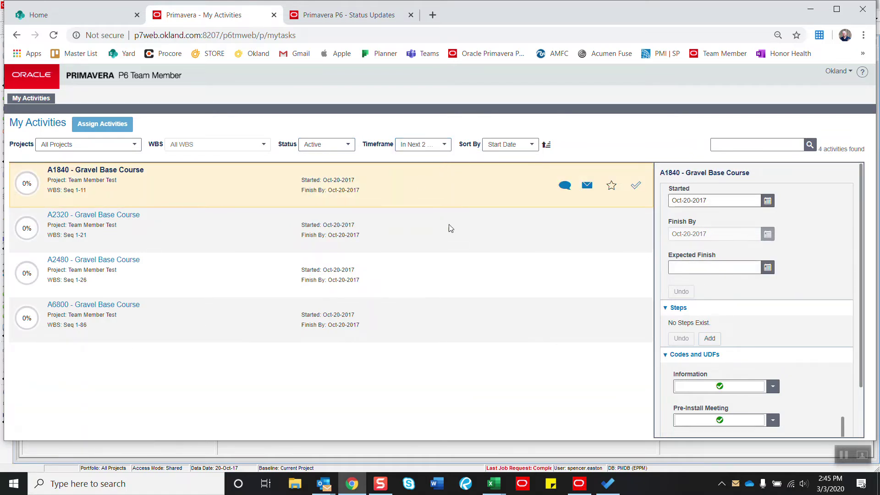
pyautogui.click(439, 240)
# For activity A2480 Gravel Base Course, set Information and JHA to the red X and Pre-Install Meeting to the yellow warning
pyautogui.click(435, 294)
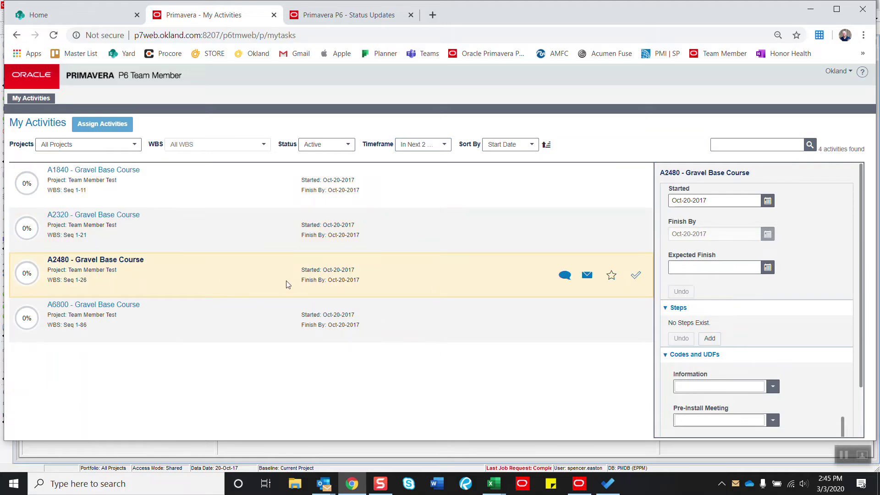
pyautogui.scroll(-2, 801, 377)
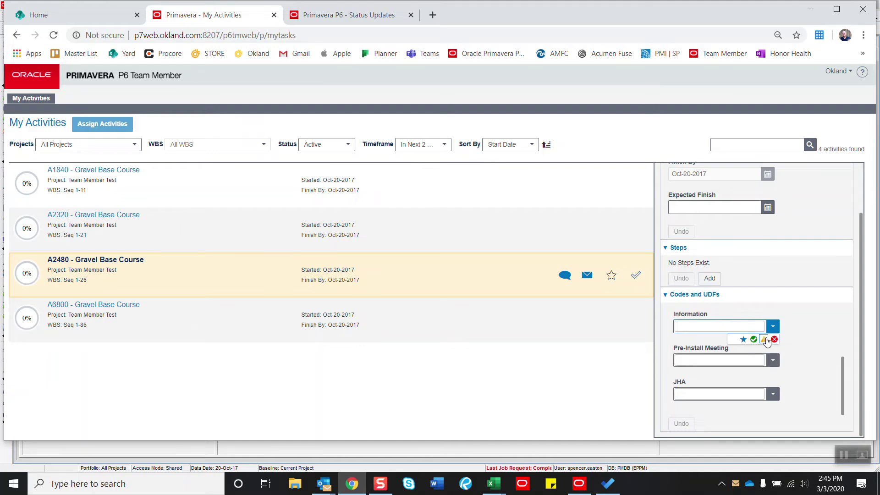
pyautogui.click(764, 340)
pyautogui.click(773, 327)
pyautogui.click(774, 339)
pyautogui.click(773, 360)
pyautogui.click(764, 374)
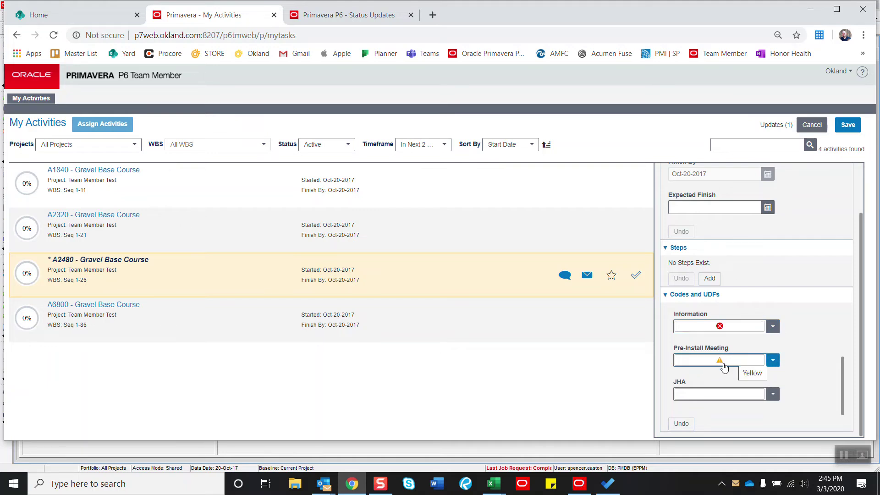
pyautogui.click(773, 395)
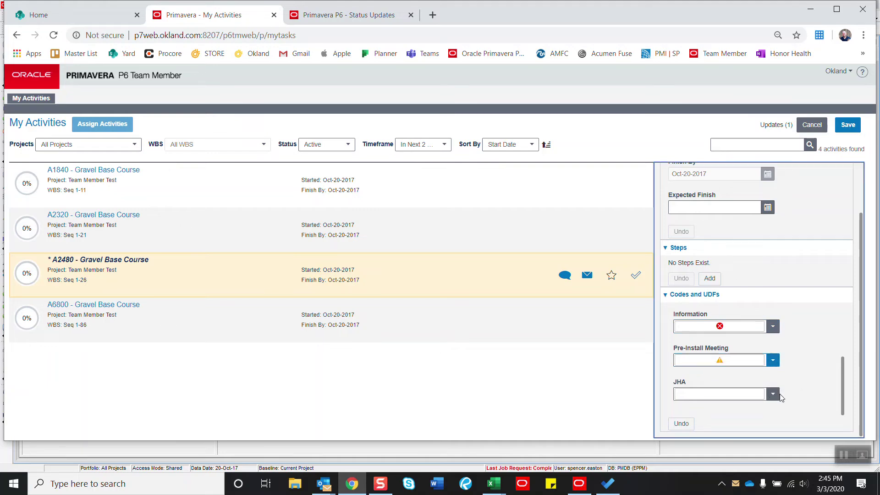
# Set activity A2480's Manpower code to the green check and its Equipment code to the red X
pyautogui.scroll(1, 792, 362)
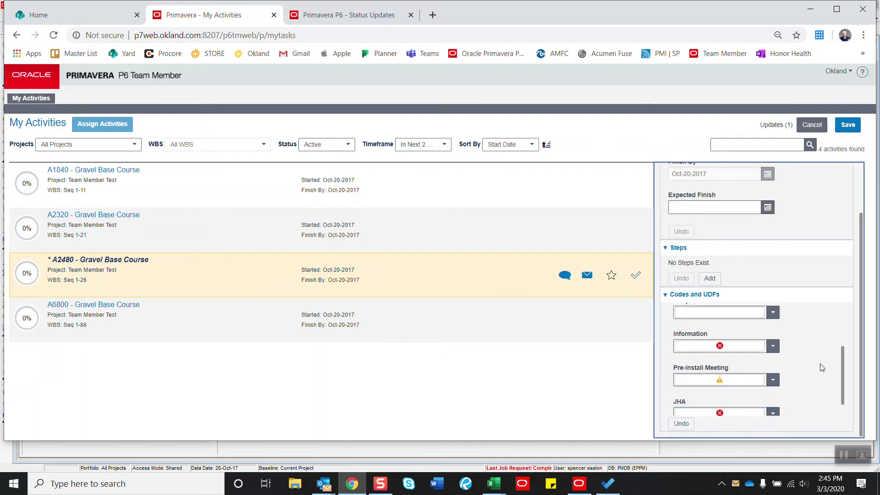
pyautogui.scroll(1, 793, 368)
pyautogui.click(773, 388)
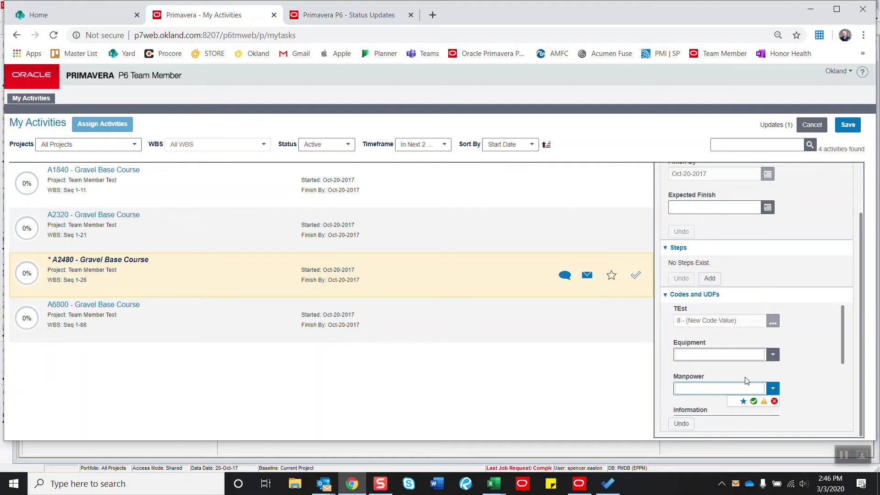
pyautogui.click(753, 401)
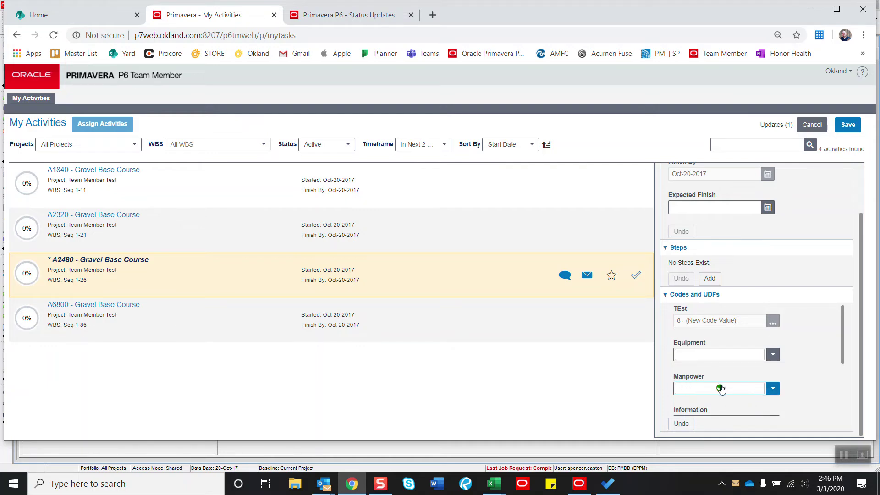
pyautogui.click(773, 389)
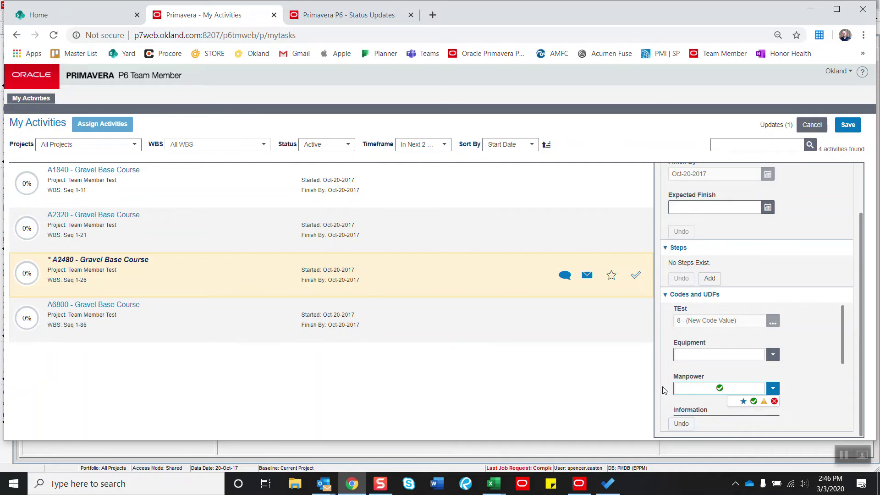
pyautogui.click(770, 361)
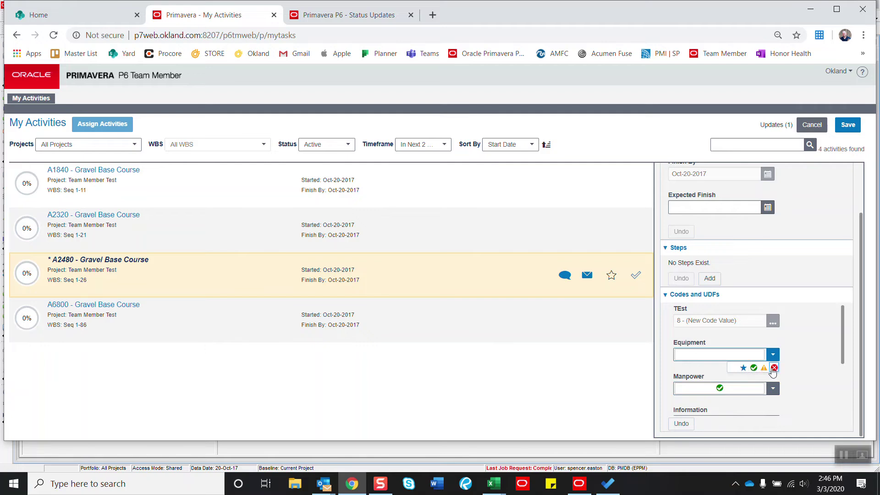
pyautogui.click(775, 368)
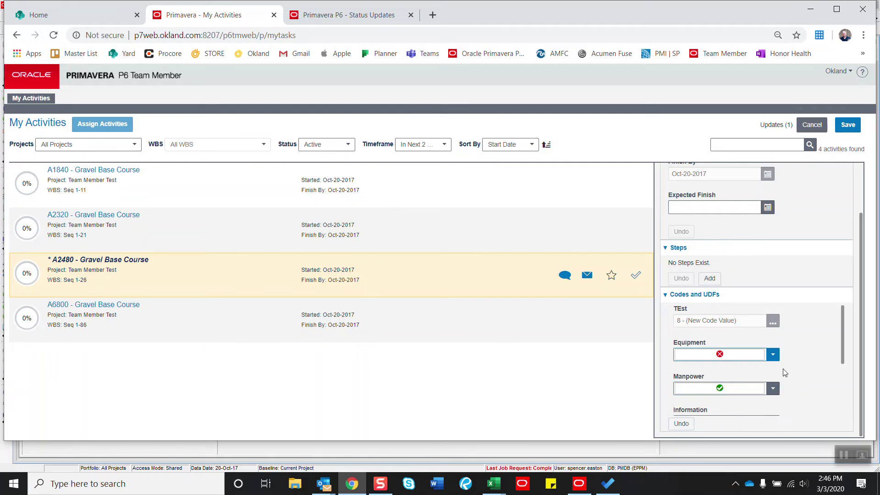
# For activity A6800 Gravel Base Course, set Equipment and Information to the green check and Manpower to the red X
pyautogui.click(374, 322)
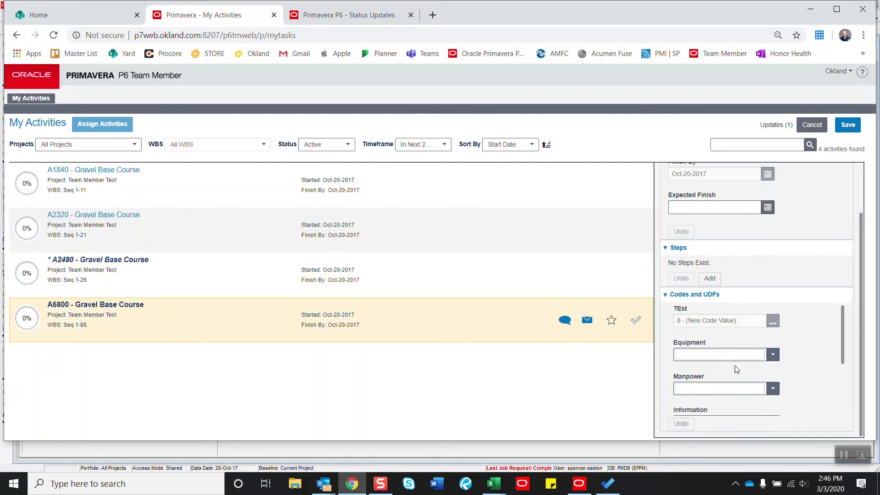
pyautogui.click(774, 355)
pyautogui.click(753, 368)
pyautogui.click(774, 389)
pyautogui.click(774, 402)
pyautogui.scroll(-3, 847, 399)
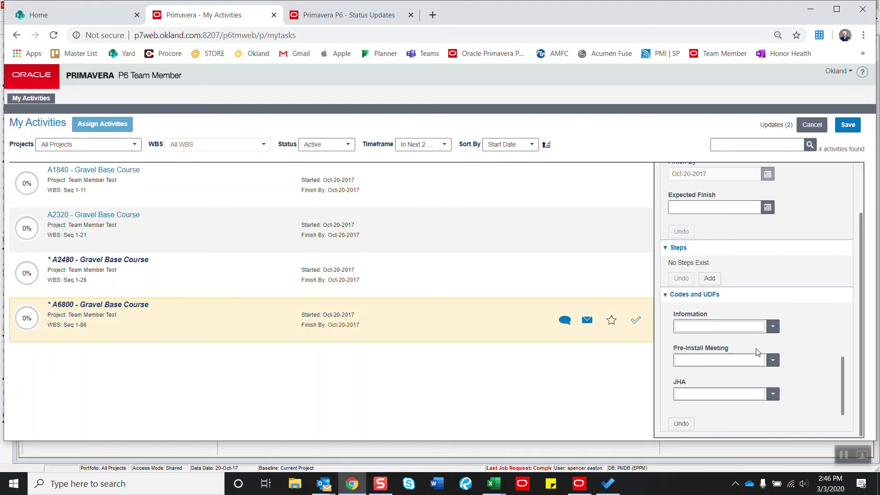
pyautogui.click(773, 326)
pyautogui.click(754, 339)
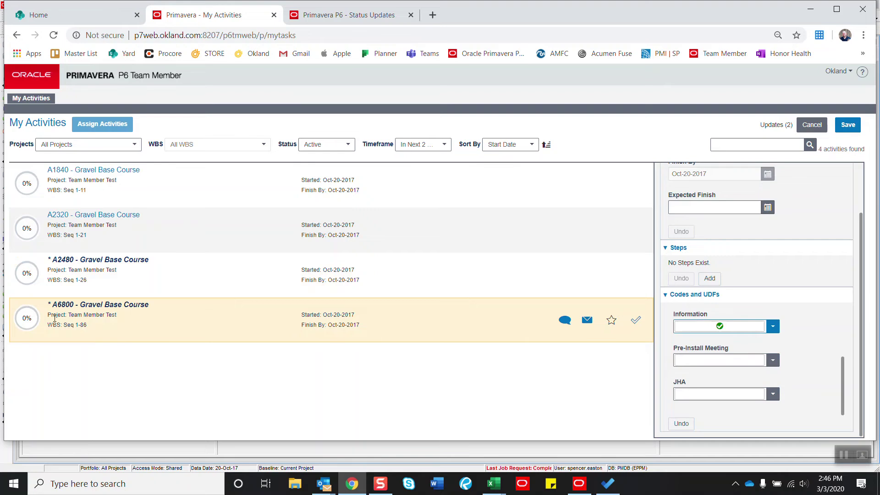
# Set the Pre-Install Meeting and JHA codes of activity A6800 to the yellow warning
pyautogui.moveTo(148, 303); pyautogui.dragTo(83, 302)
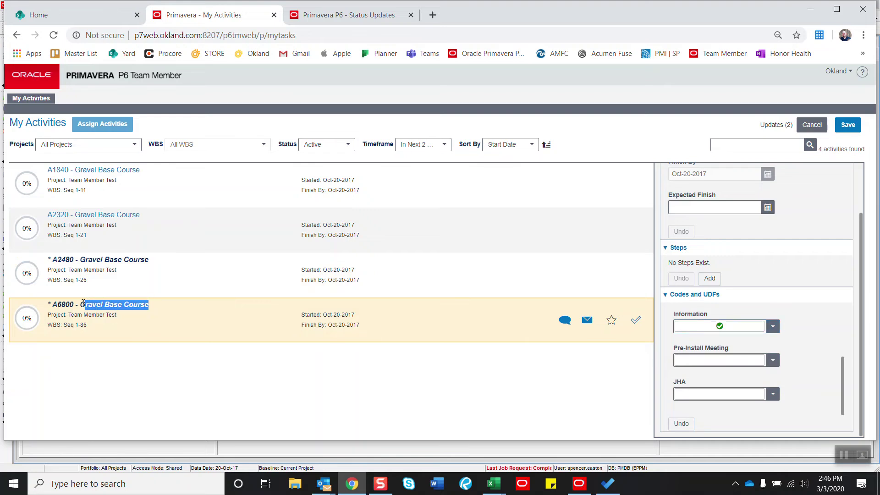
pyautogui.scroll(3, 790, 408)
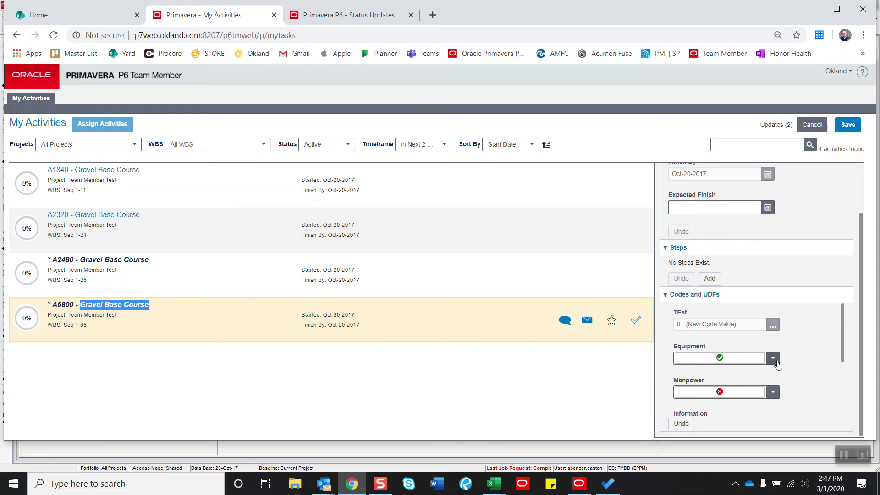
pyautogui.scroll(-1, 737, 367)
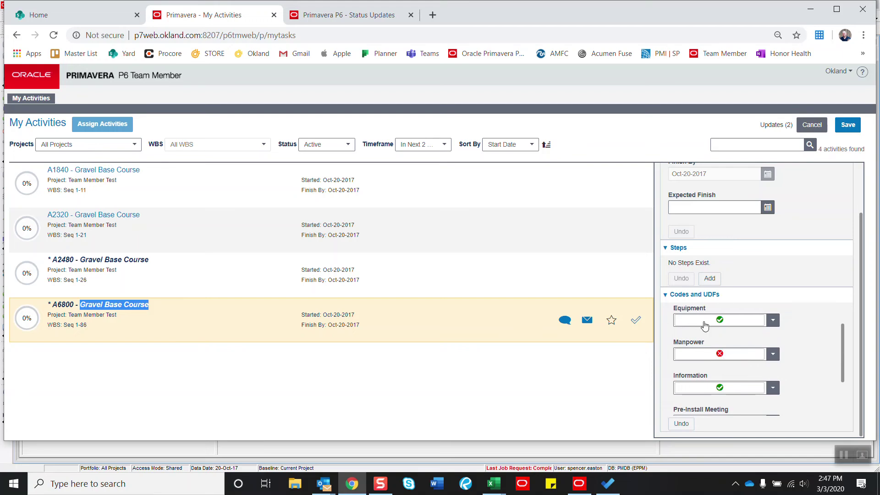
pyautogui.scroll(-2, 756, 380)
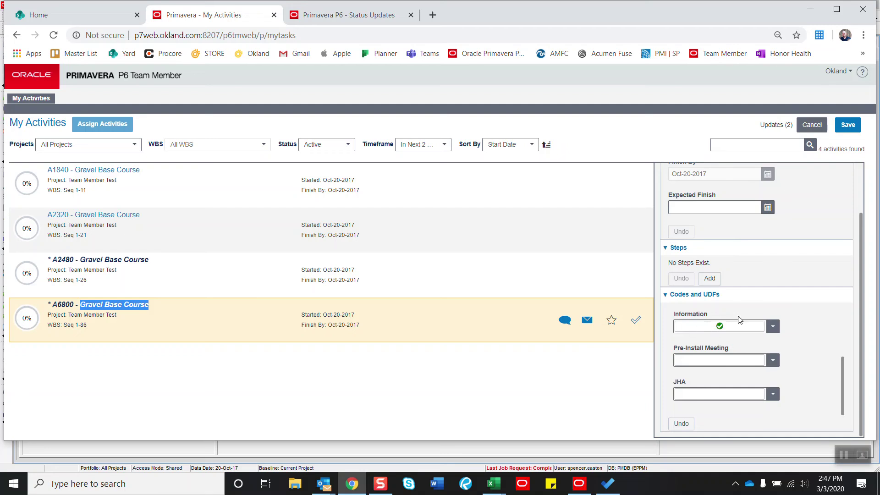
pyautogui.click(771, 361)
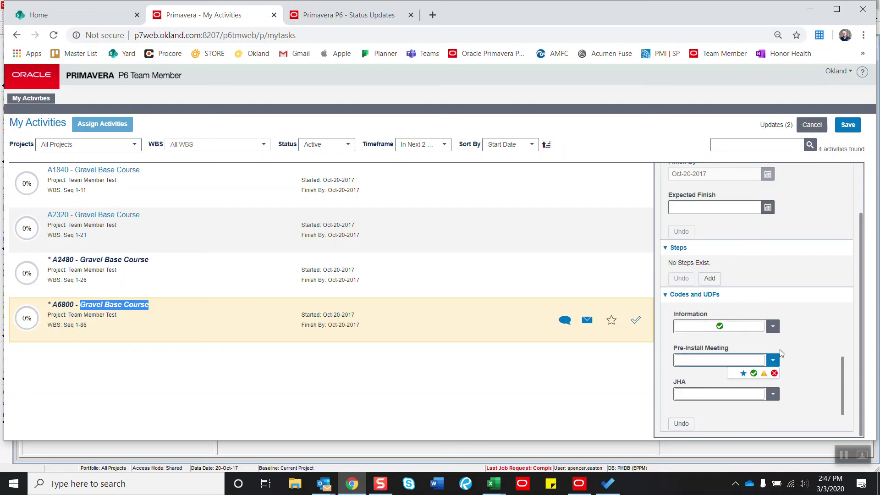
pyautogui.click(774, 373)
pyautogui.click(766, 362)
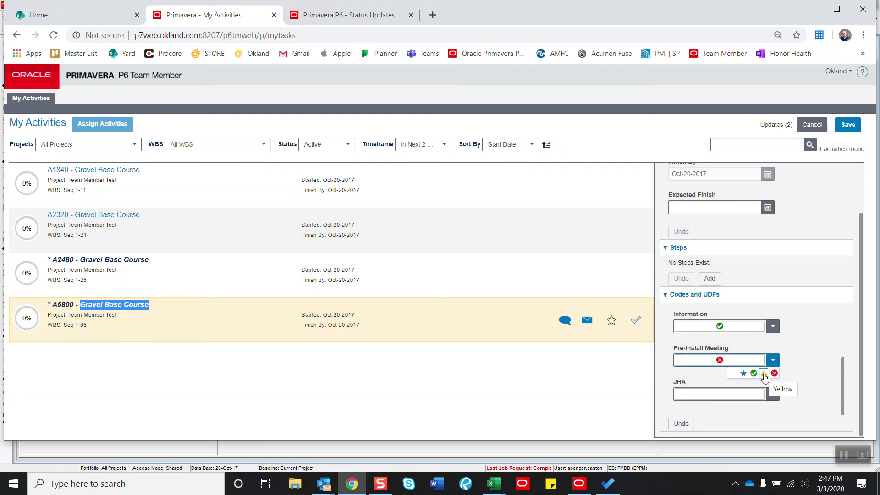
pyautogui.click(764, 374)
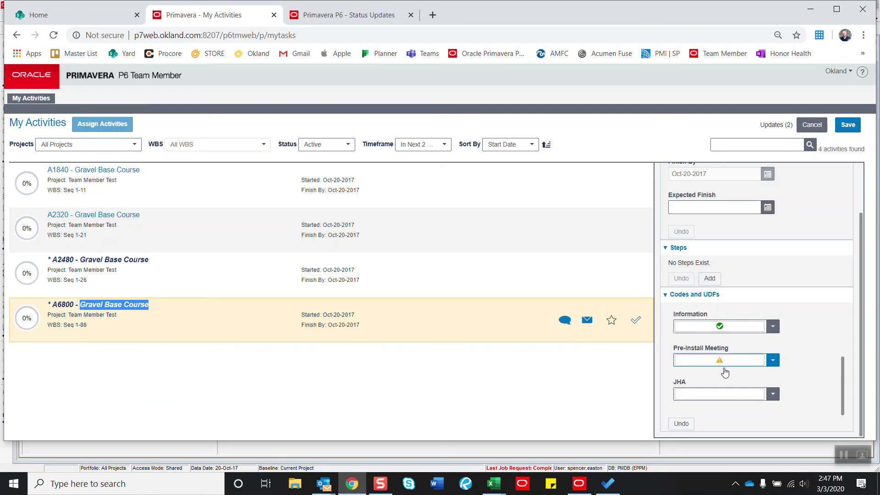
pyautogui.click(773, 394)
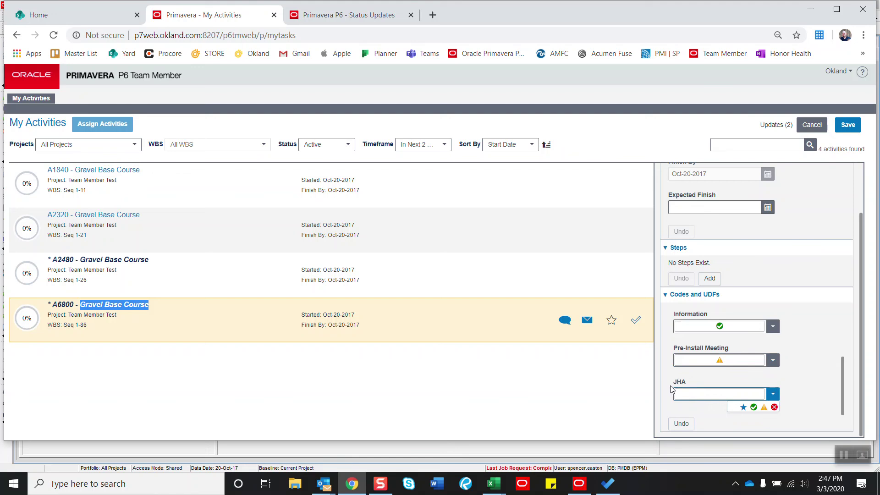
pyautogui.click(764, 407)
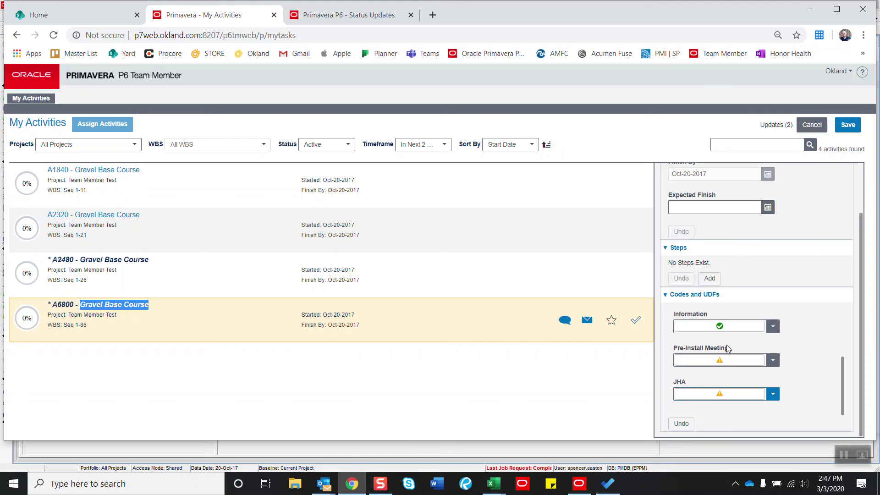